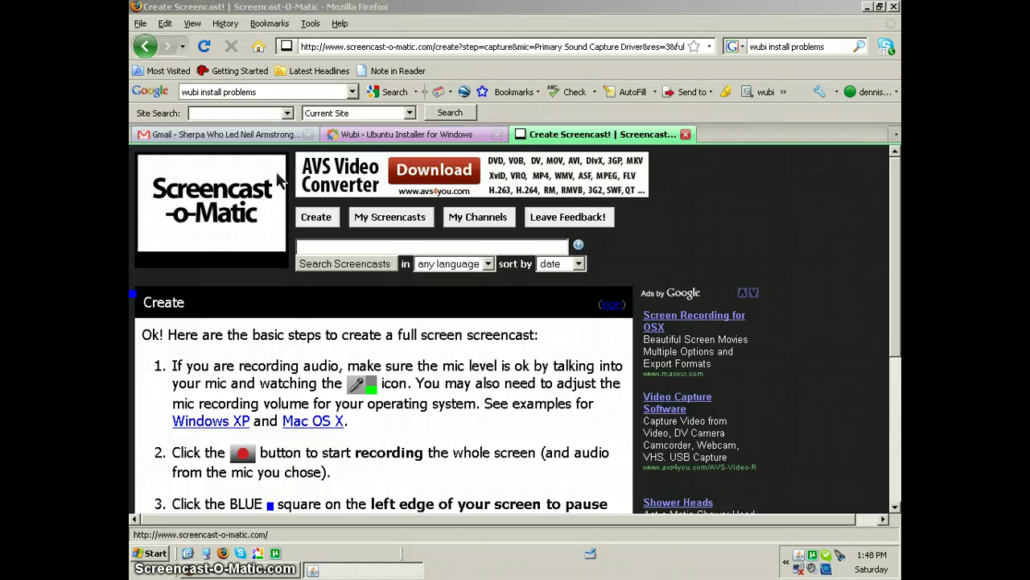
- Download Wubi 9.04 from the Wubi Ubuntu installer site and save the wubi.exe file
left_click(387, 138)
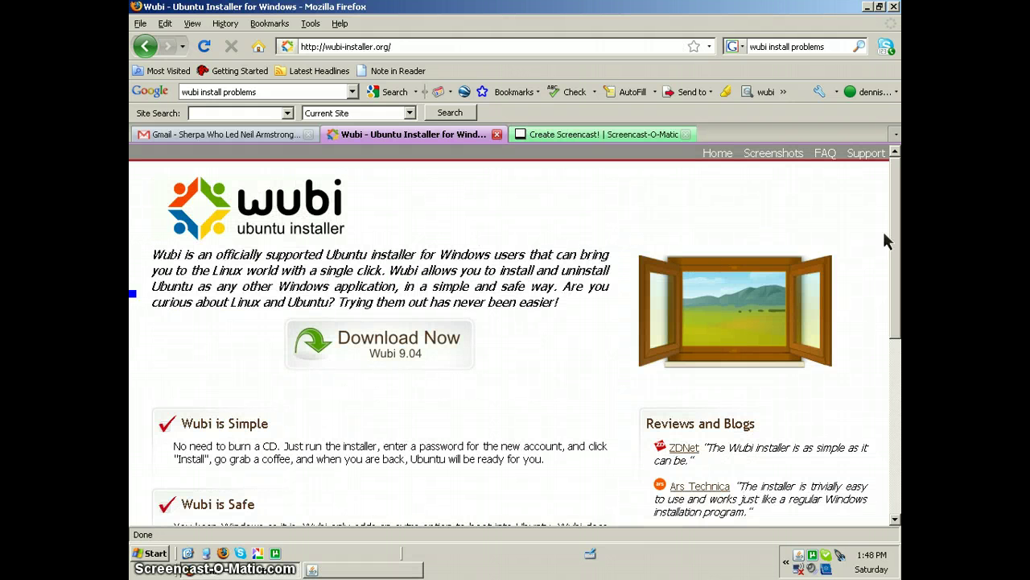
left_click(390, 348)
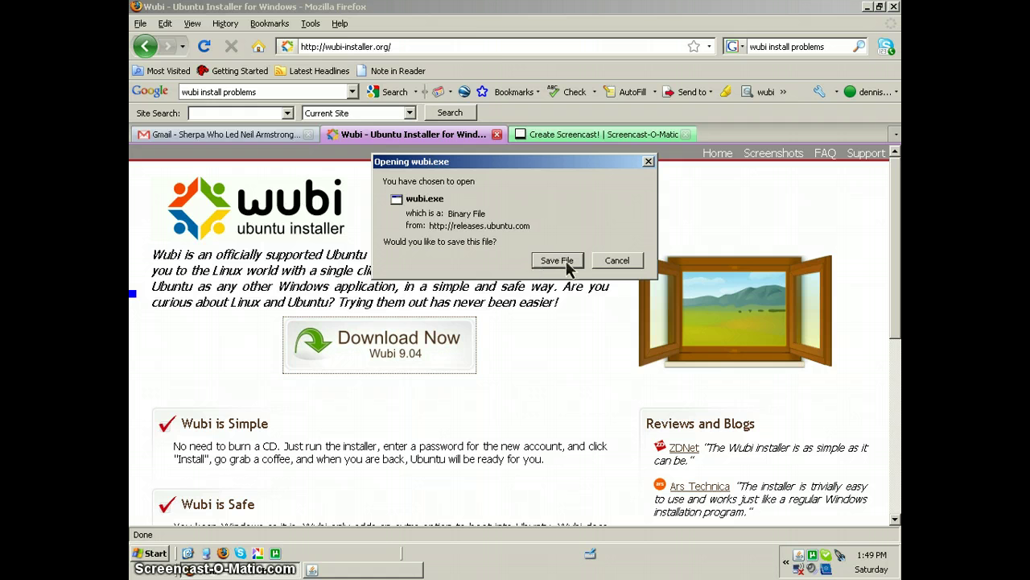
left_click(565, 263)
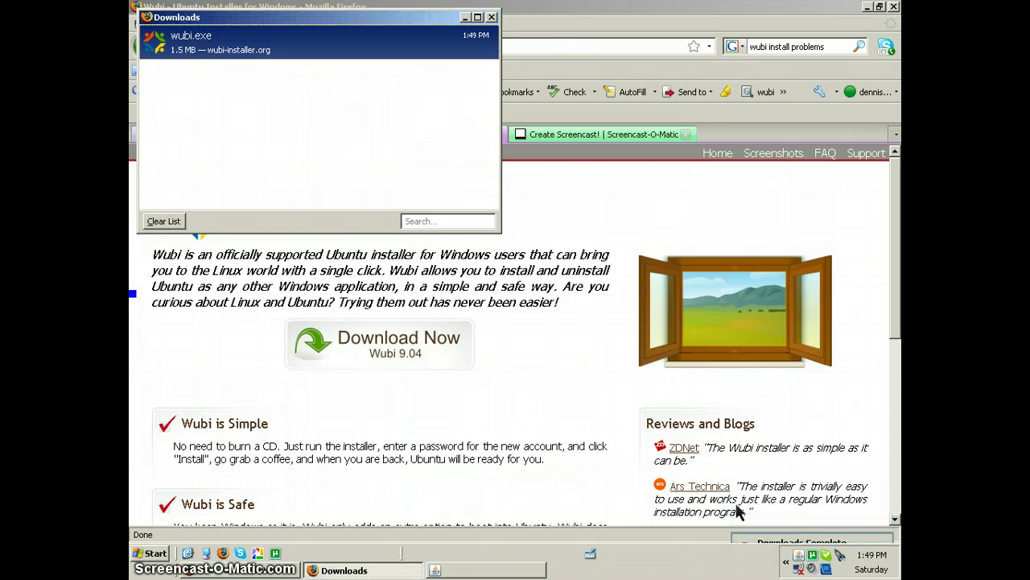
- Try to launch the downloaded wubi.exe from the Windows desktop
left_click(188, 553)
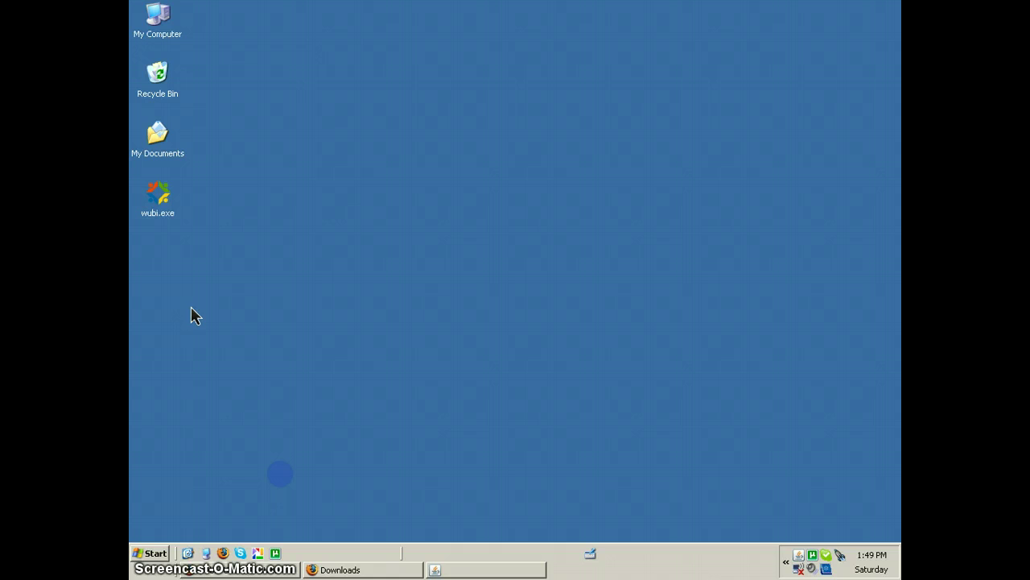
left_click(159, 198)
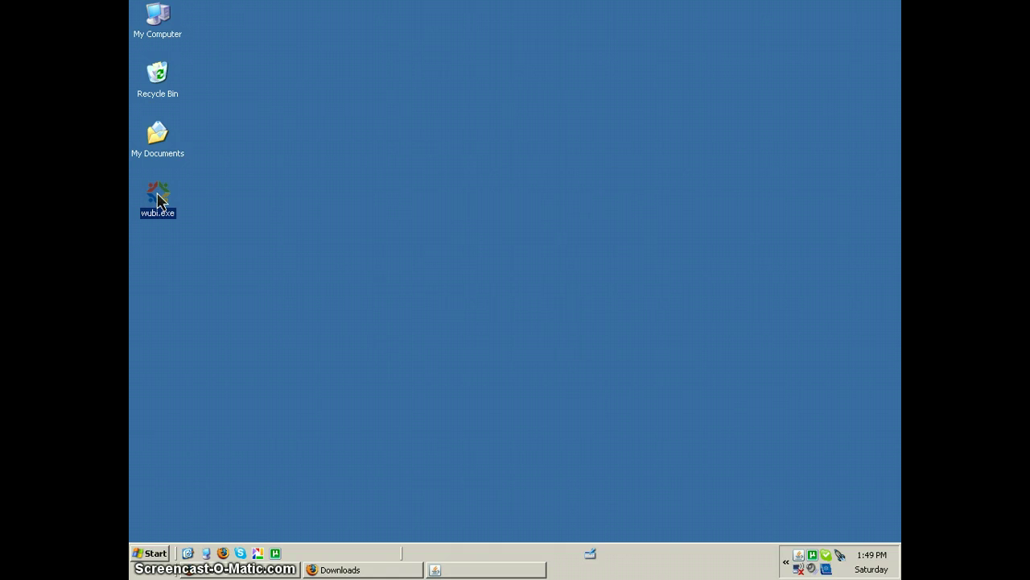
double_click(158, 197)
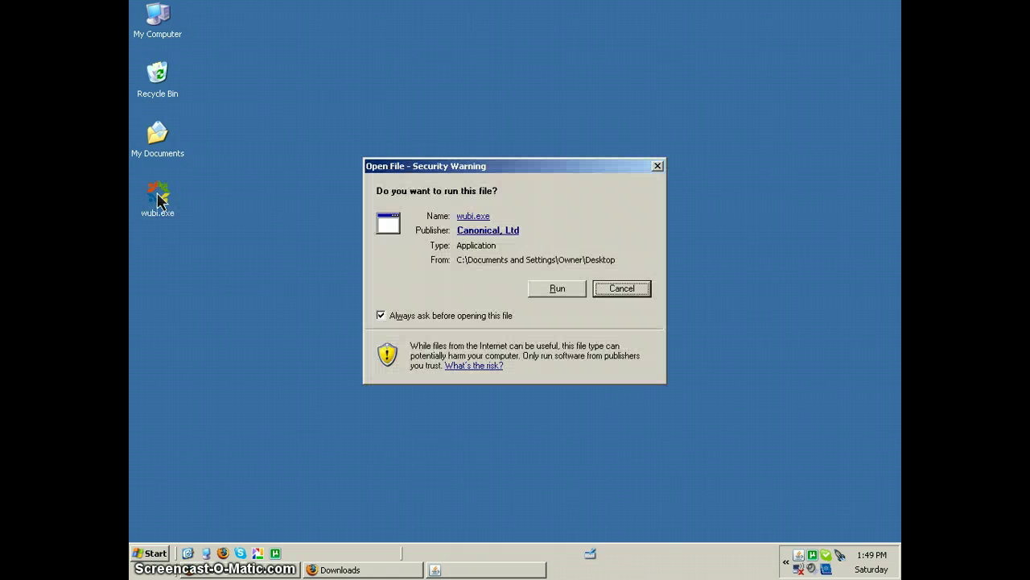
- Return to the Wubi site in Firefox and examine its system requirements and the FAQ on installing, uninstalling and booting Ubuntu
left_click(250, 570)
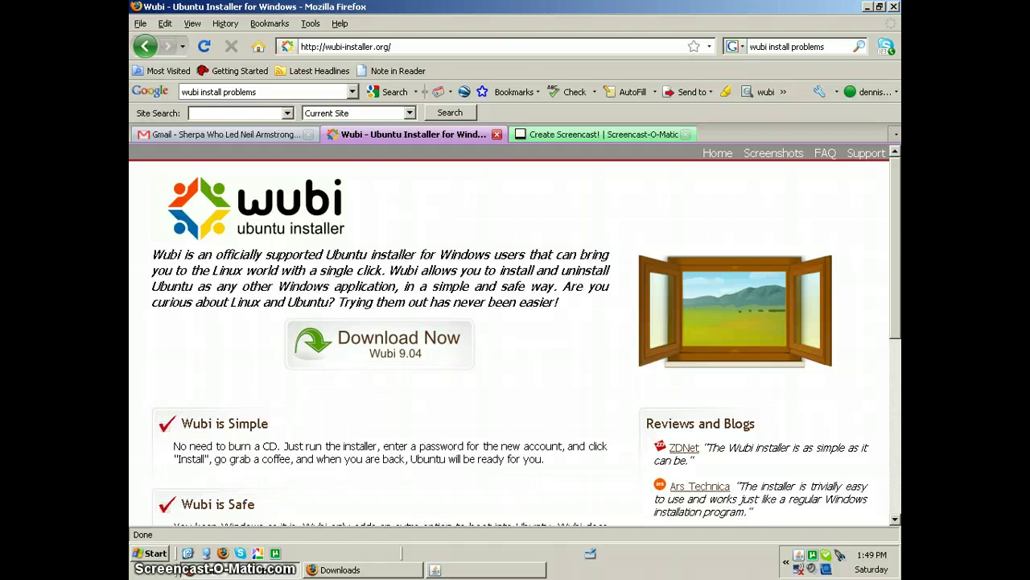
scroll(897, 448, "down", 7)
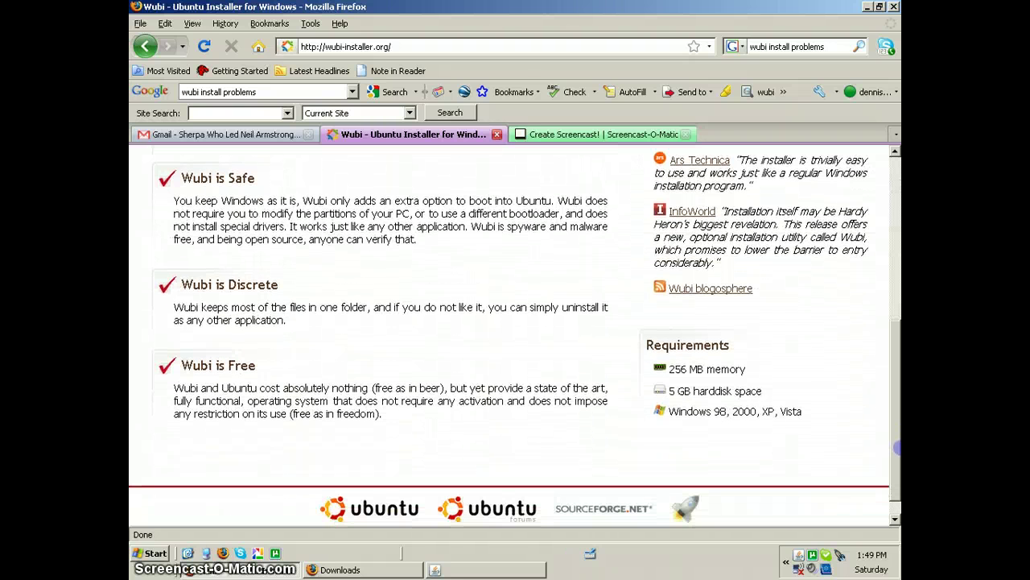
left_click_drag(896, 447, 896, 277)
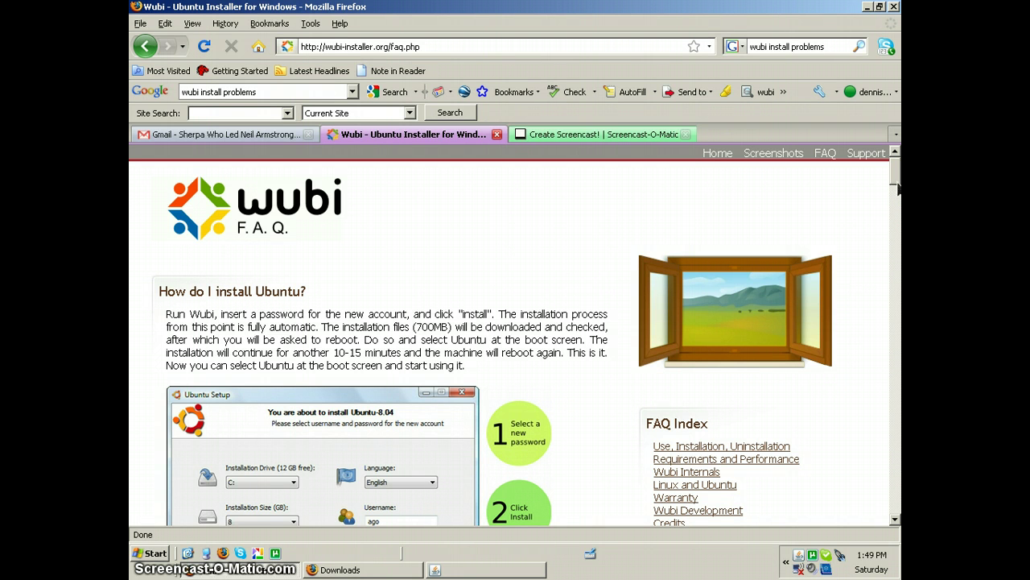
left_click(896, 211)
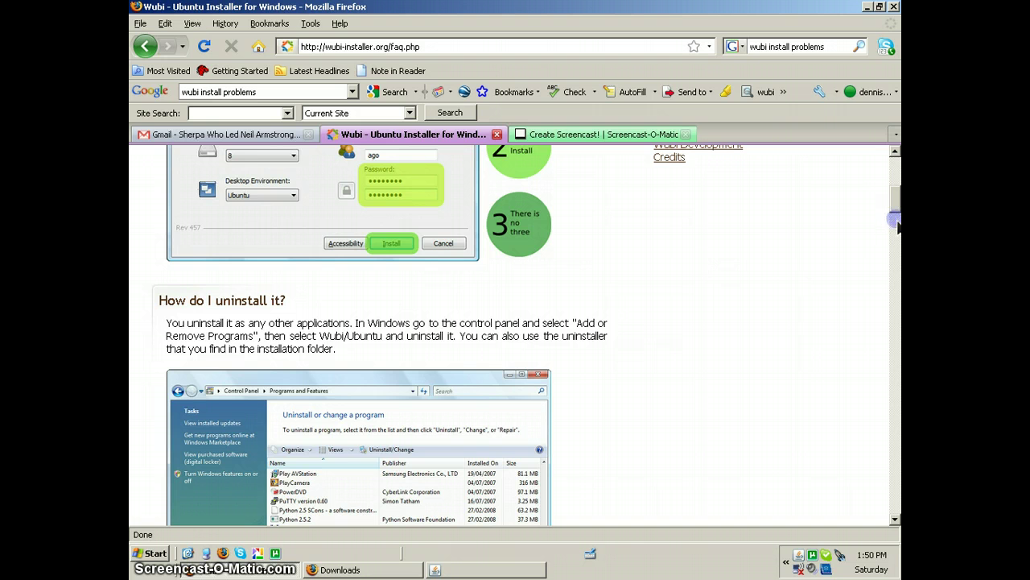
left_click(896, 219)
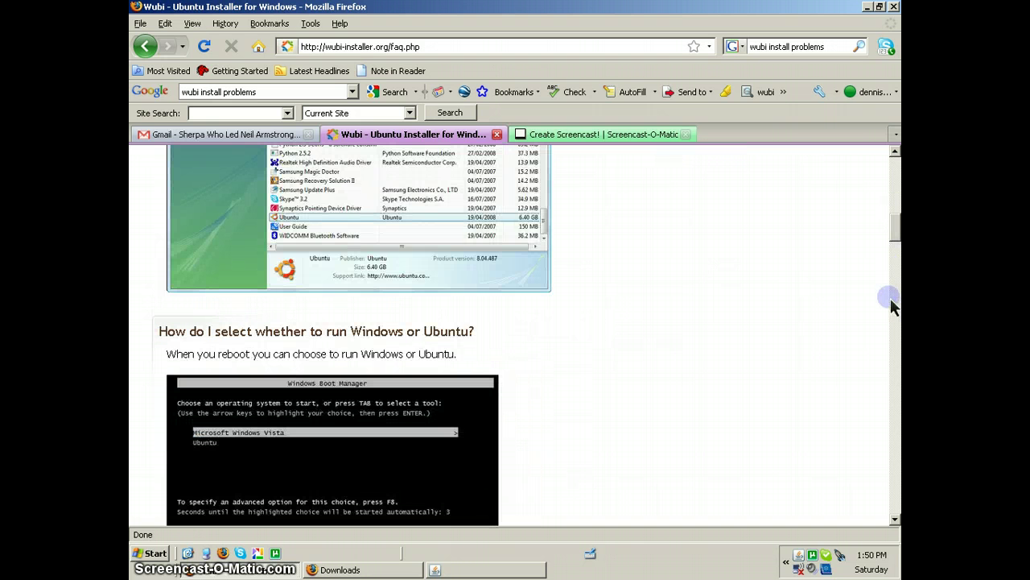
left_click(896, 241)
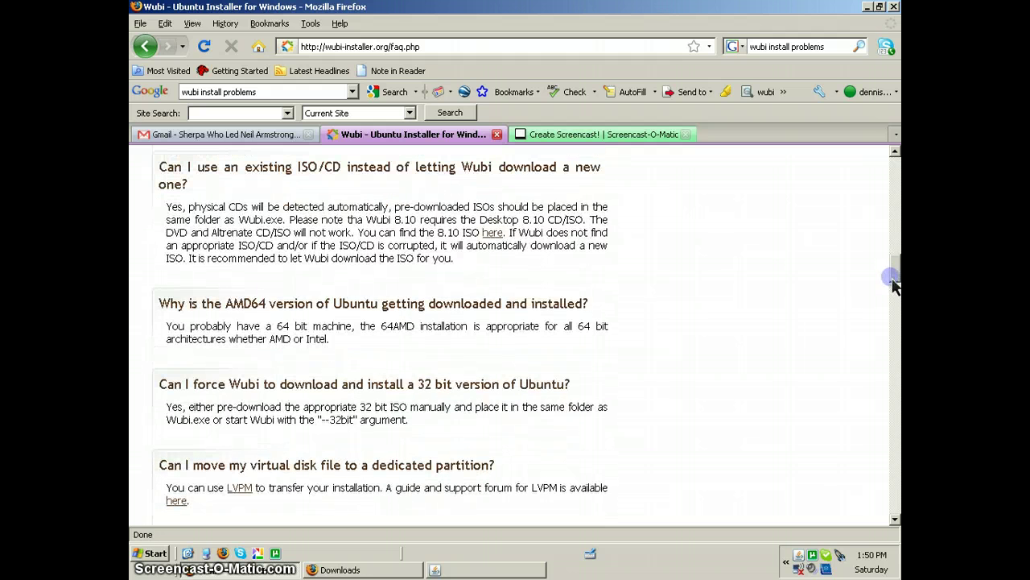
left_click_drag(895, 285, 891, 298)
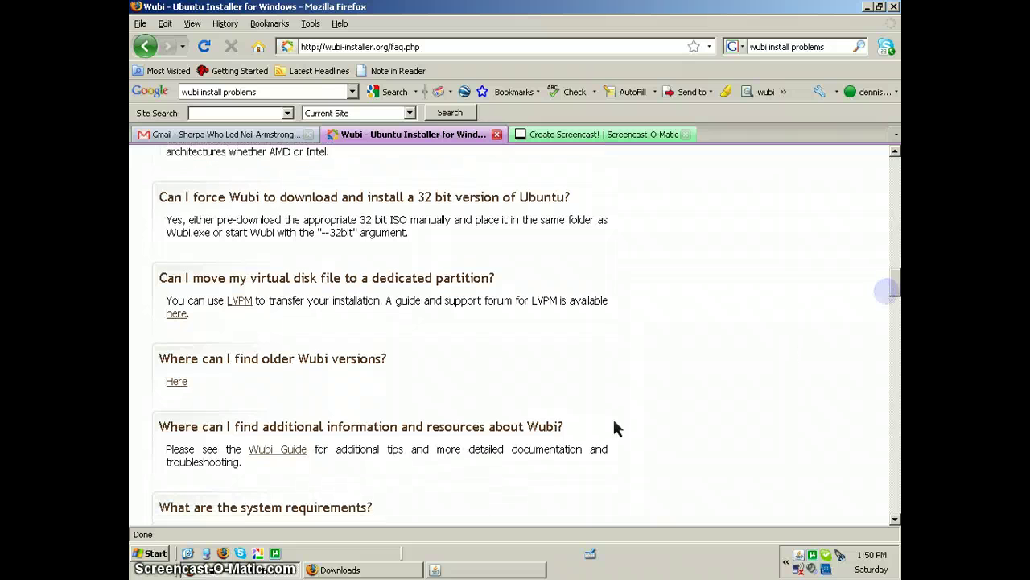
- Cancel the pending launch of wubi.exe on the desktop and move the file to Local Disk (C:) through My Computer
left_click(190, 554)
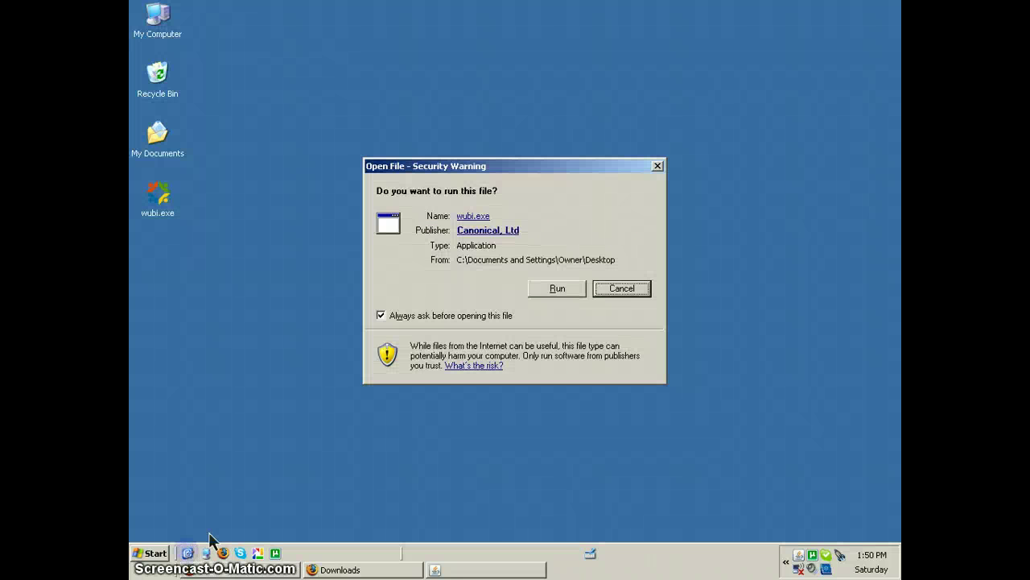
left_click(630, 290)
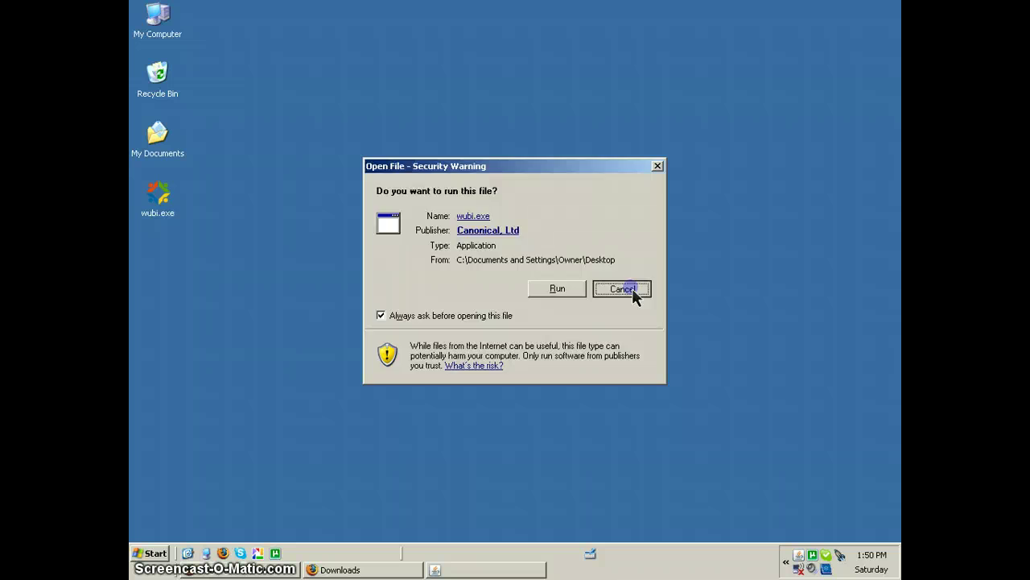
left_click(207, 555)
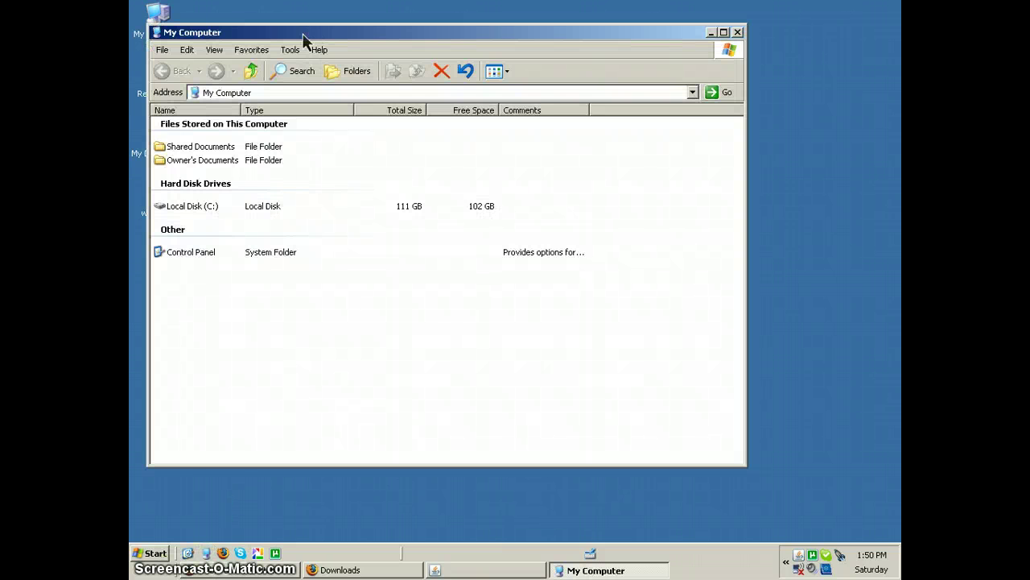
left_click_drag(310, 34, 473, 64)
left_click_drag(159, 196, 371, 241)
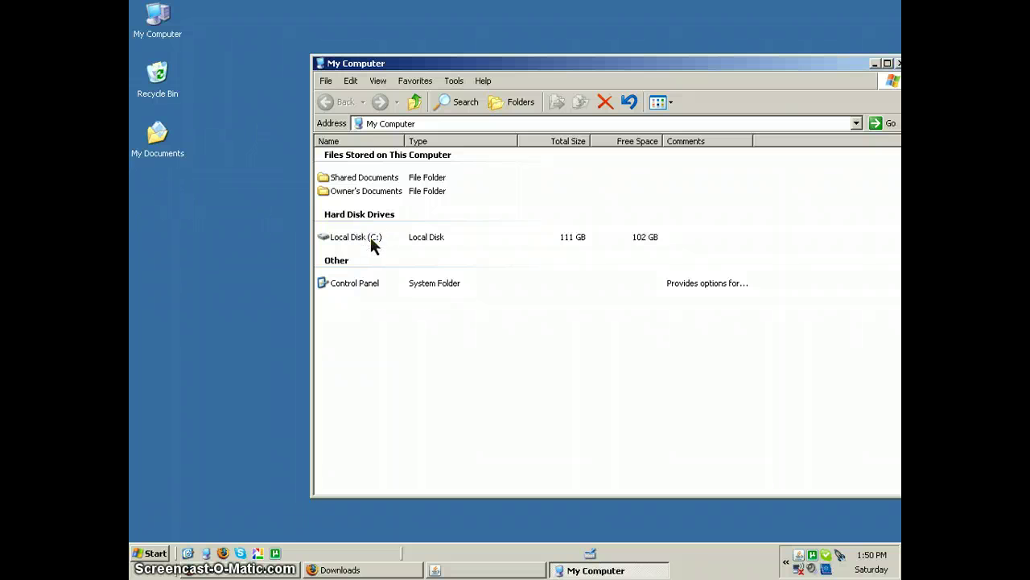
- Open Local Disk (C:) and run wubi.exe from there, allowing it past the security warning
left_click(355, 238)
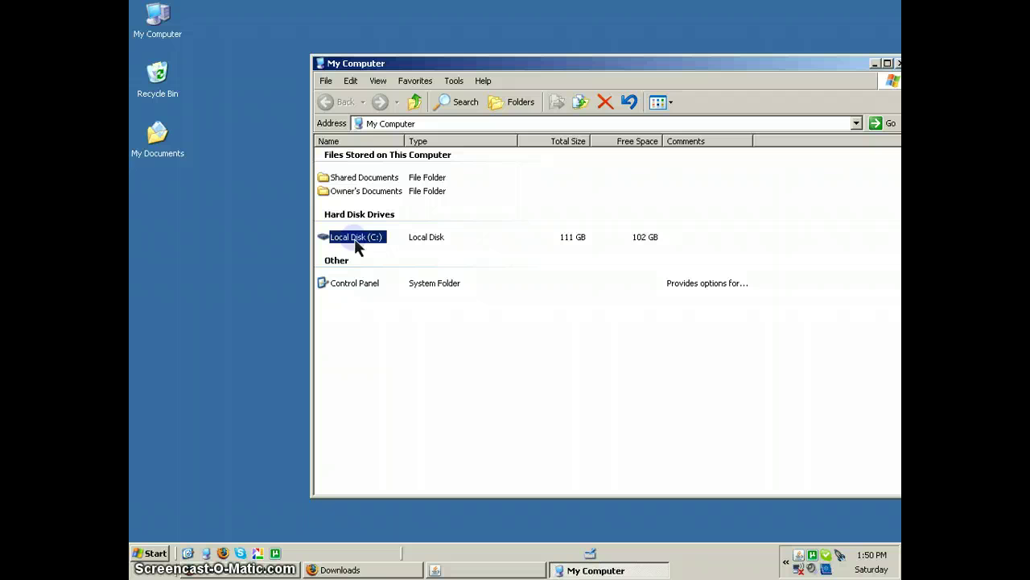
left_click(356, 240)
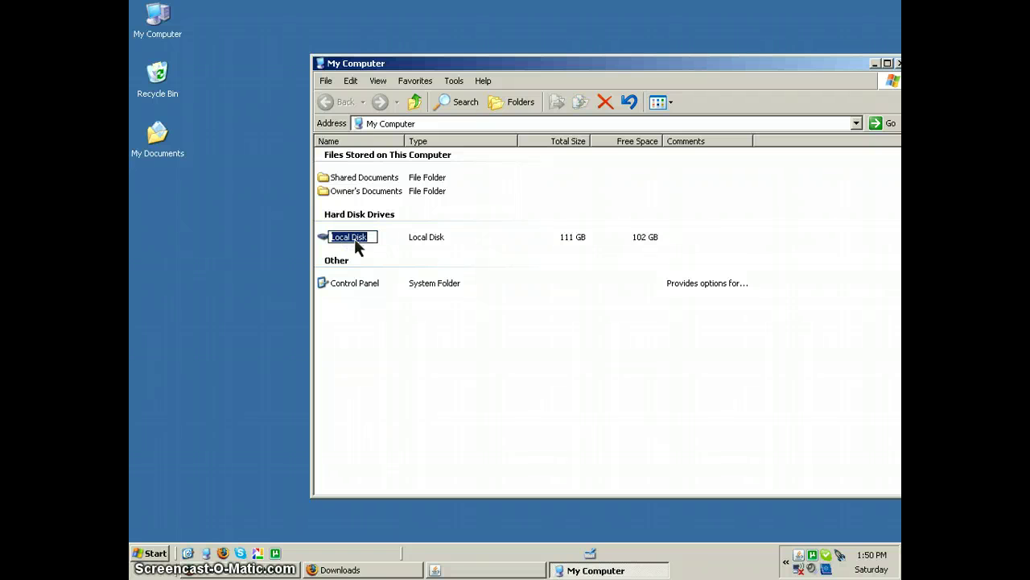
left_click(431, 240)
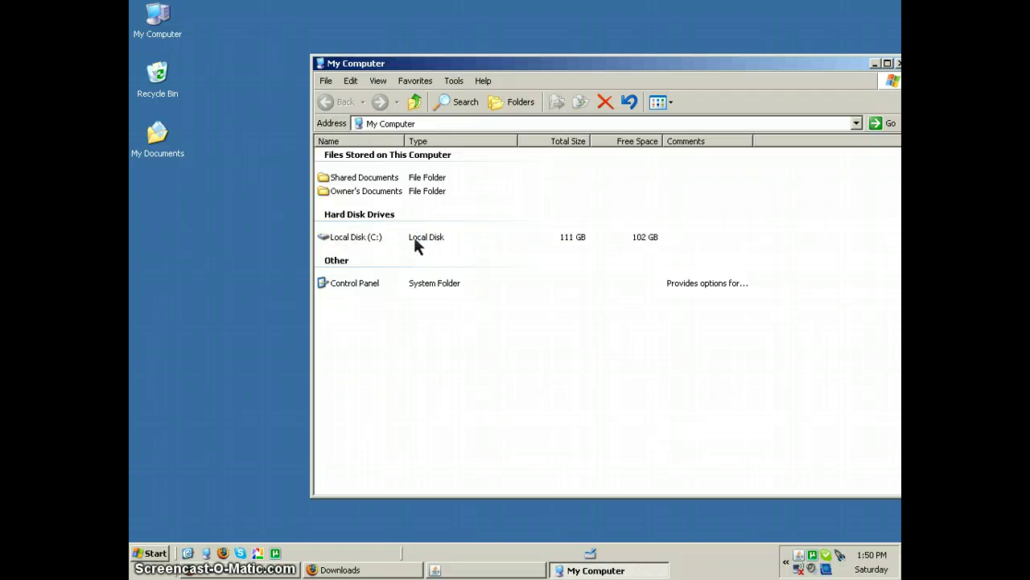
double_click(327, 238)
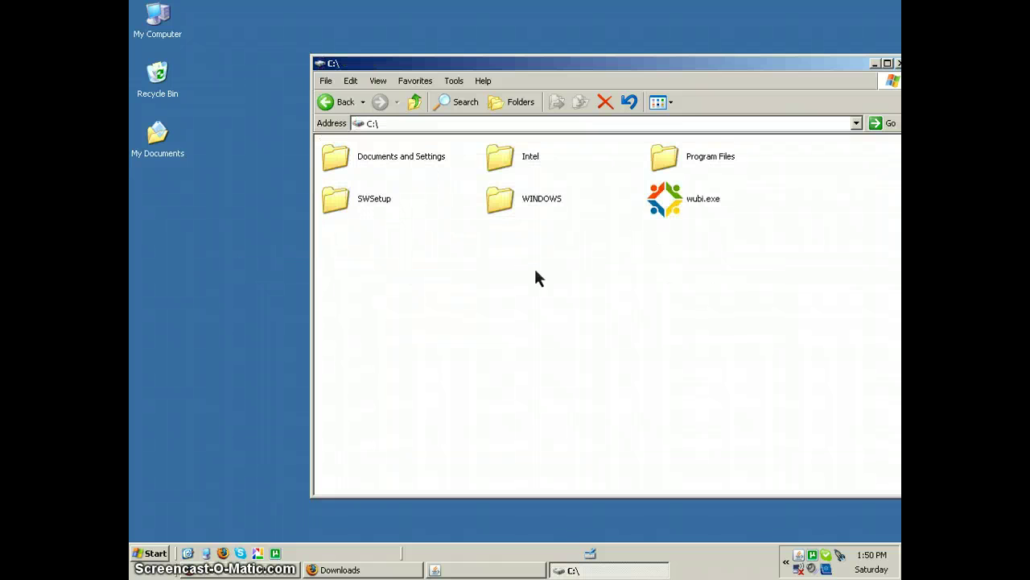
double_click(666, 203)
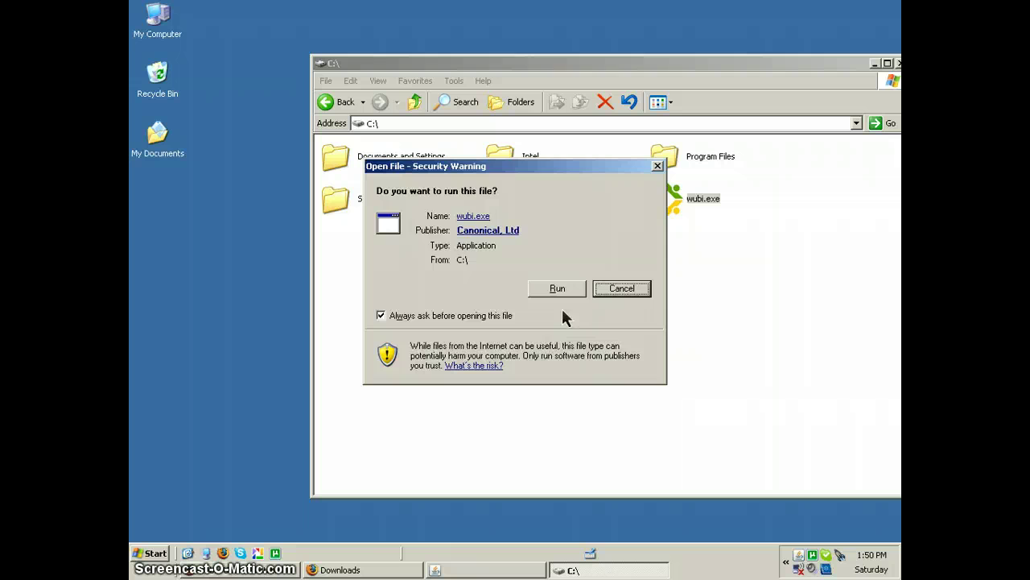
left_click(566, 293)
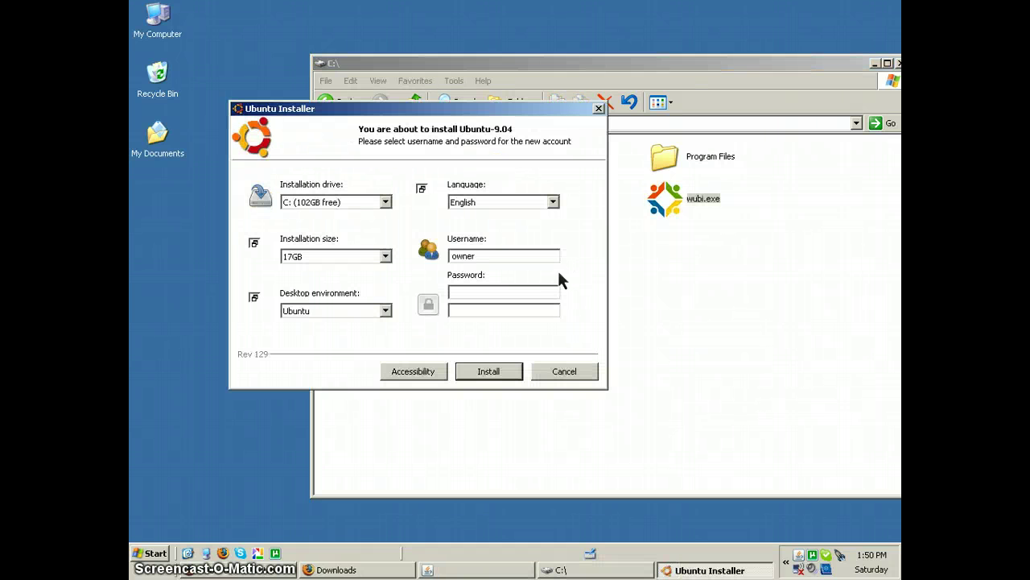
- Enter the new account's password in the Ubuntu Installer and start installing Ubuntu-9.04 on drive C:
left_click(480, 295)
left_click(494, 371)
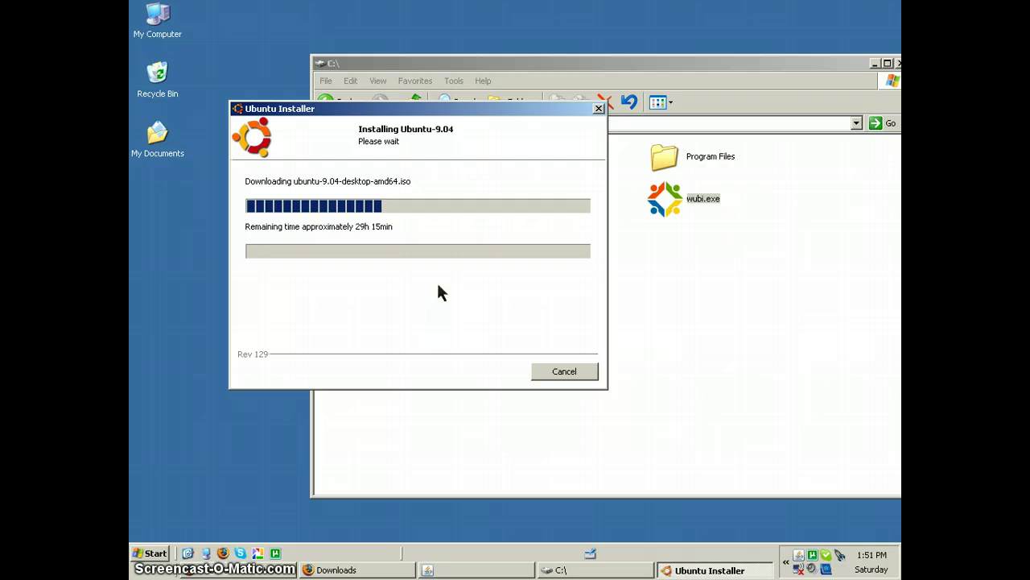
left_click(507, 571)
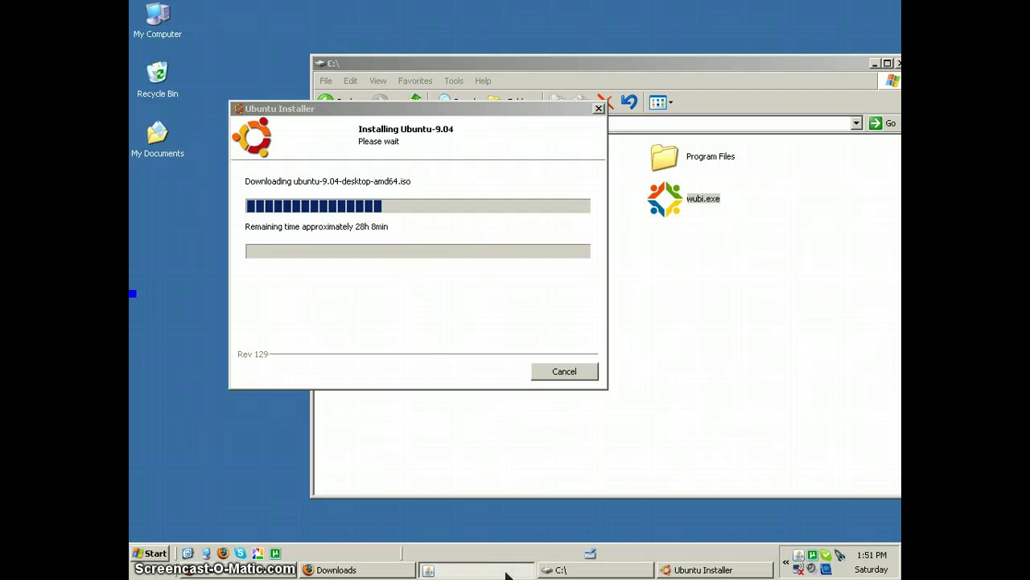
left_click(352, 570)
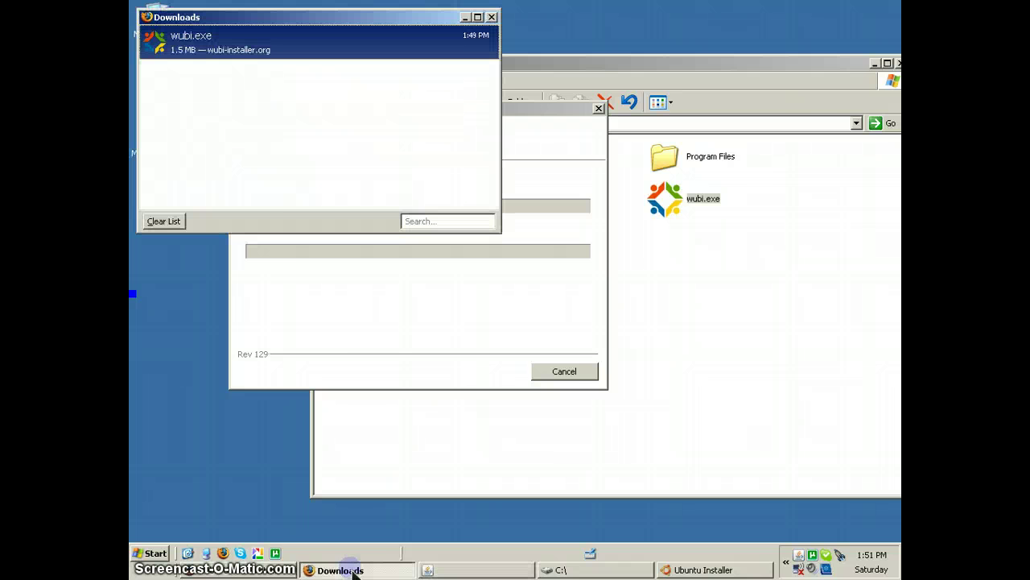
left_click(277, 568)
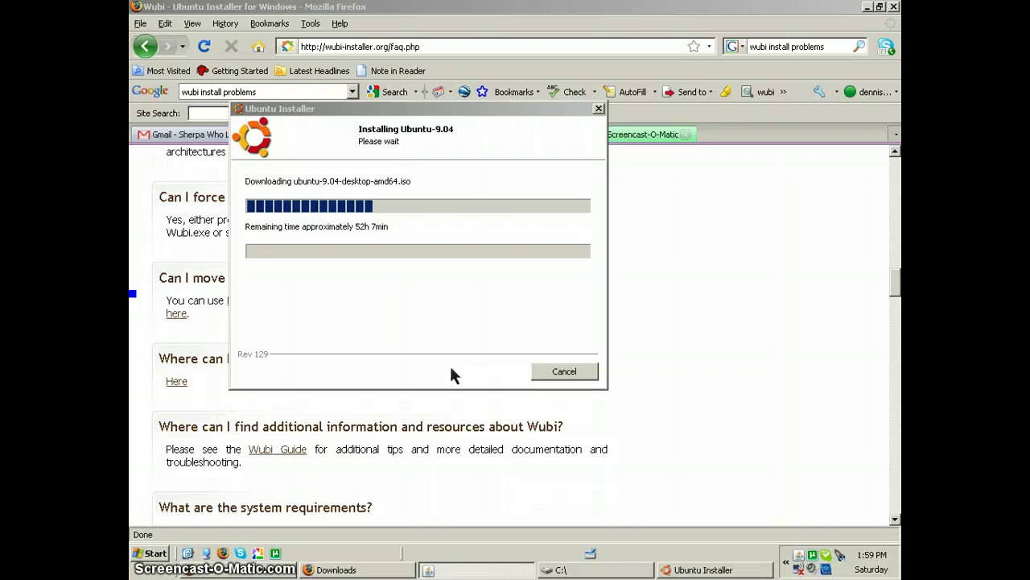
- Cancel the Ubuntu-9.04 installation while the ISO is downloading and quit the installer
left_click(557, 372)
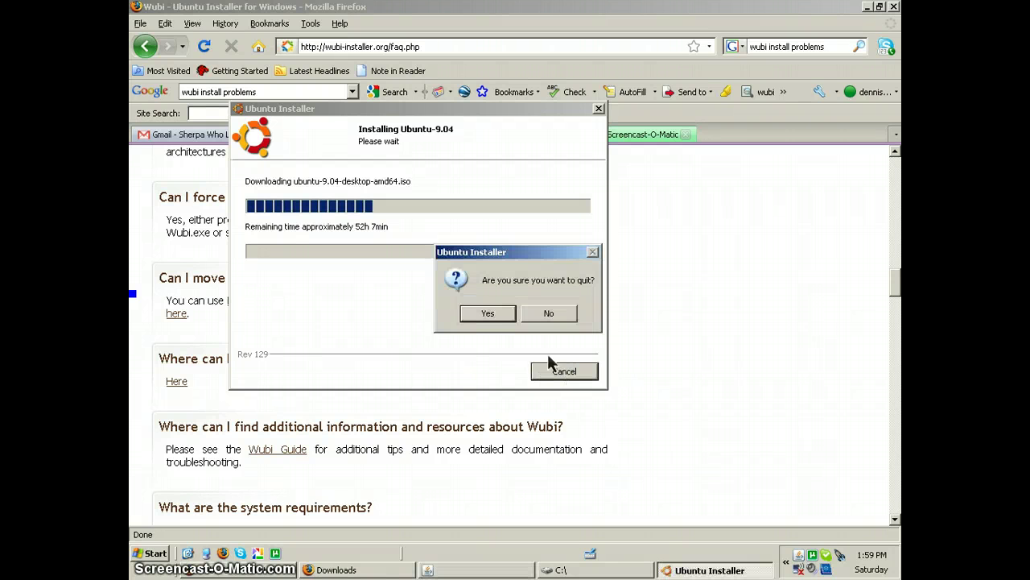
left_click(488, 313)
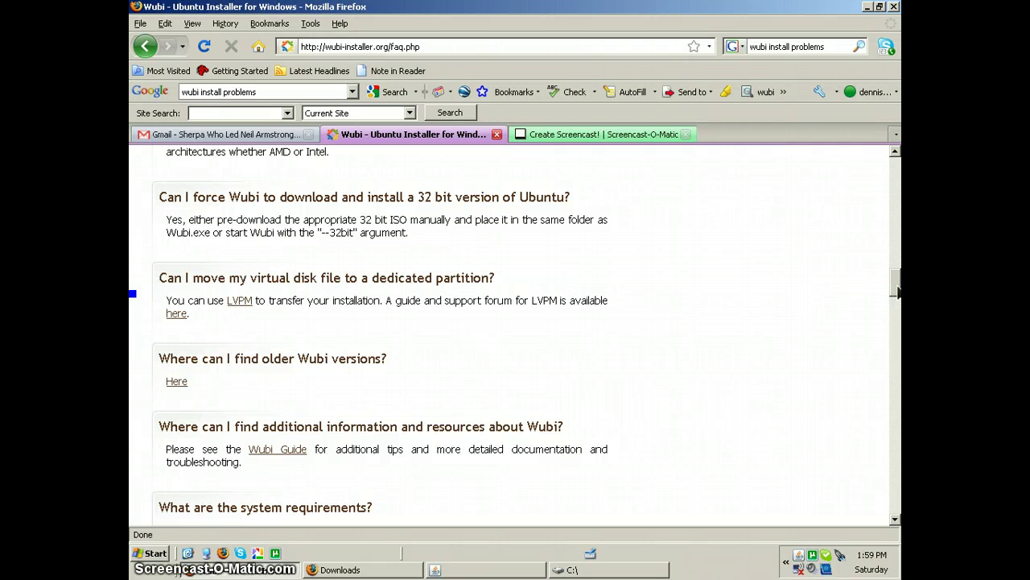
- Review the Wubi FAQ on 32-bit and AMD64 versions, and go to its Use, Installation, Uninstallation section
left_click_drag(896, 291, 896, 287)
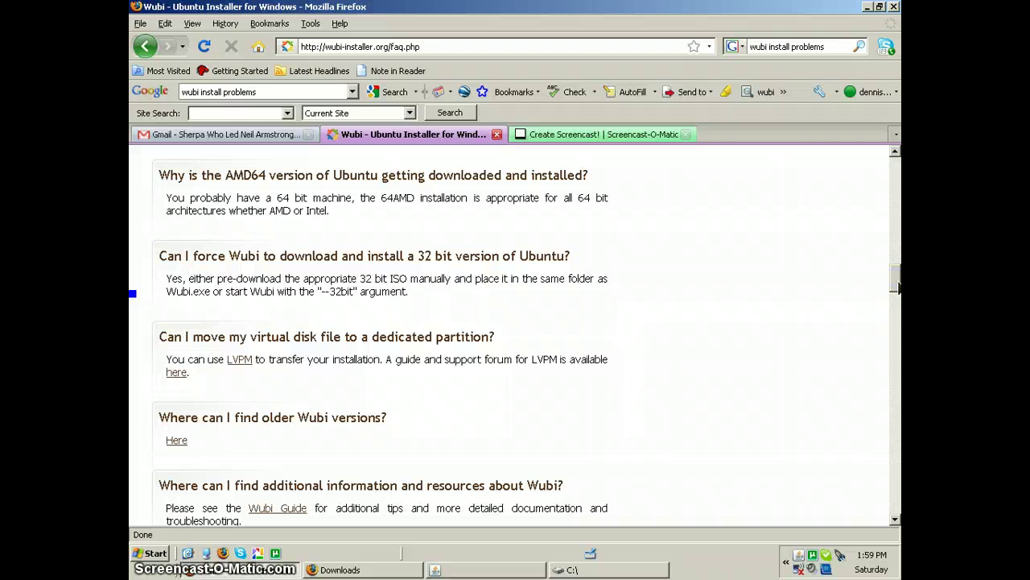
left_click_drag(897, 291, 896, 187)
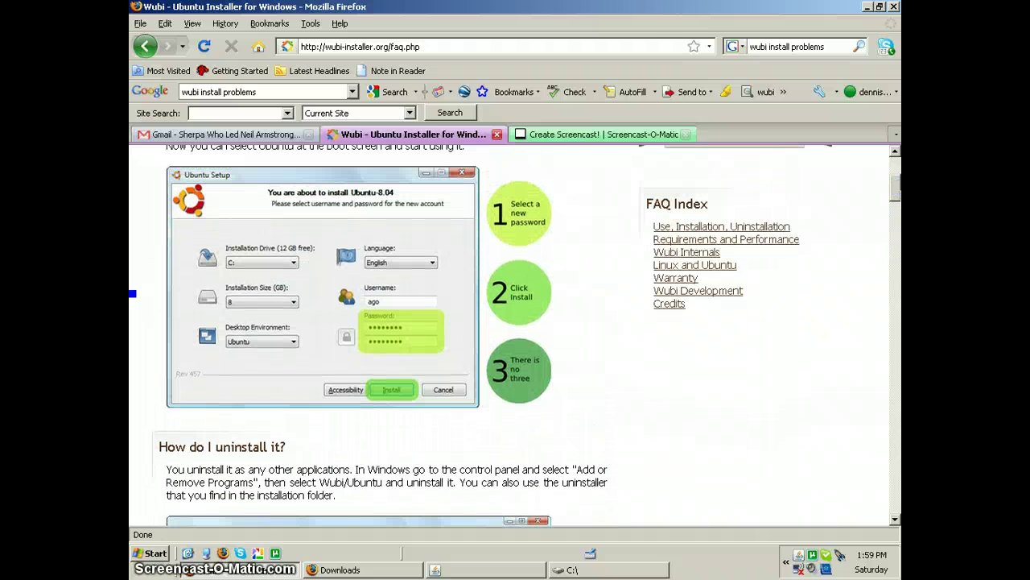
left_click(695, 226)
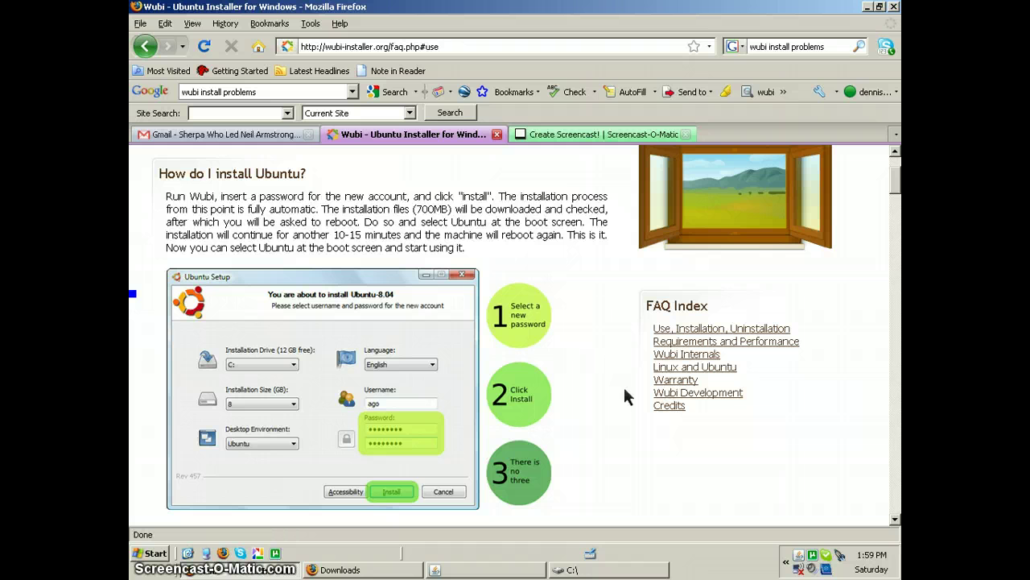
- Delete wubi.exe from the C:\ folder, sending it to the Recycle Bin
left_click(576, 571)
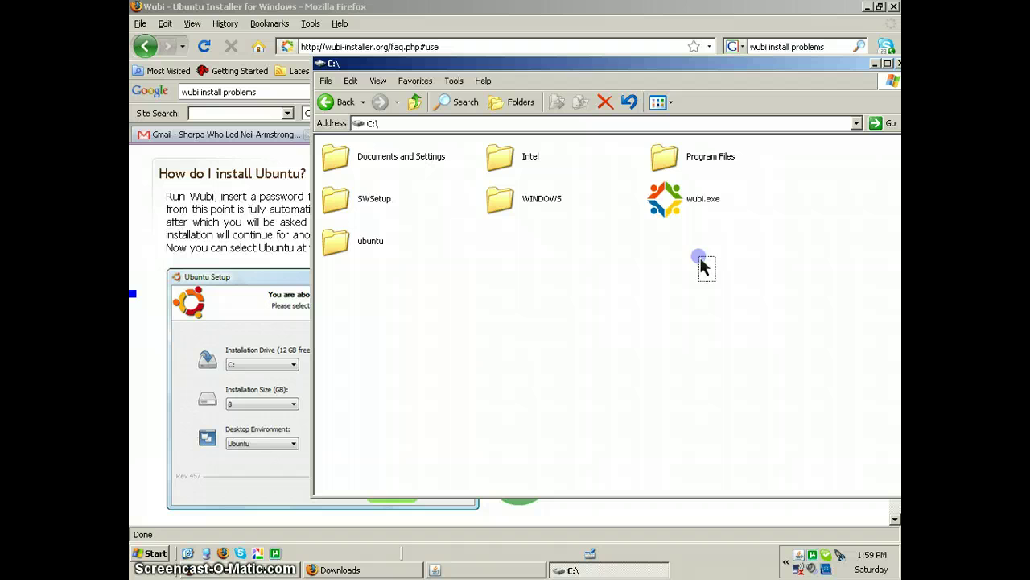
double_click(662, 209)
key("Delete")
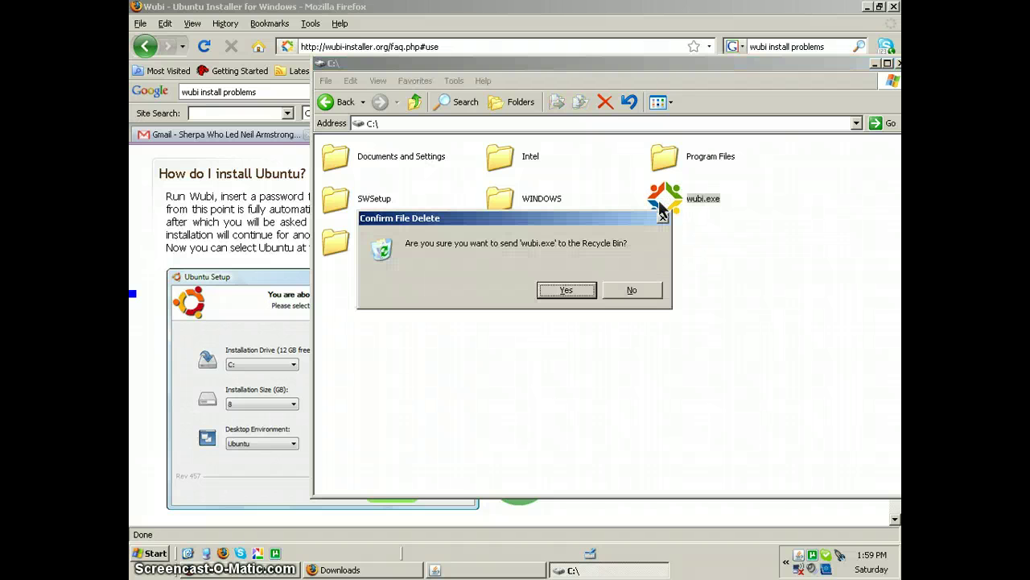
left_click(573, 292)
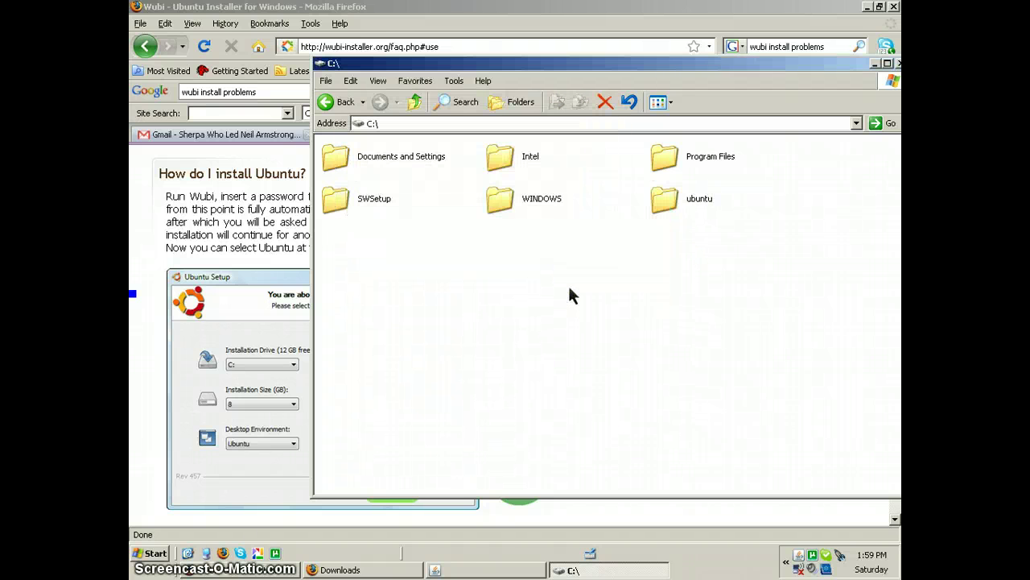
- Bring up the Firefox Downloads window listing wubi.exe and close it
left_click(477, 570)
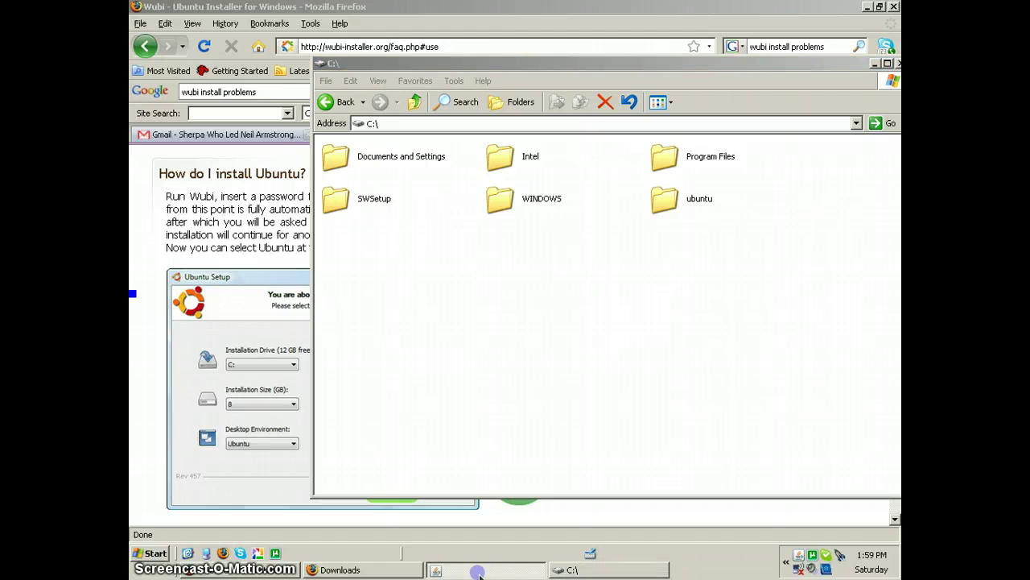
left_click(477, 570)
left_click(337, 568)
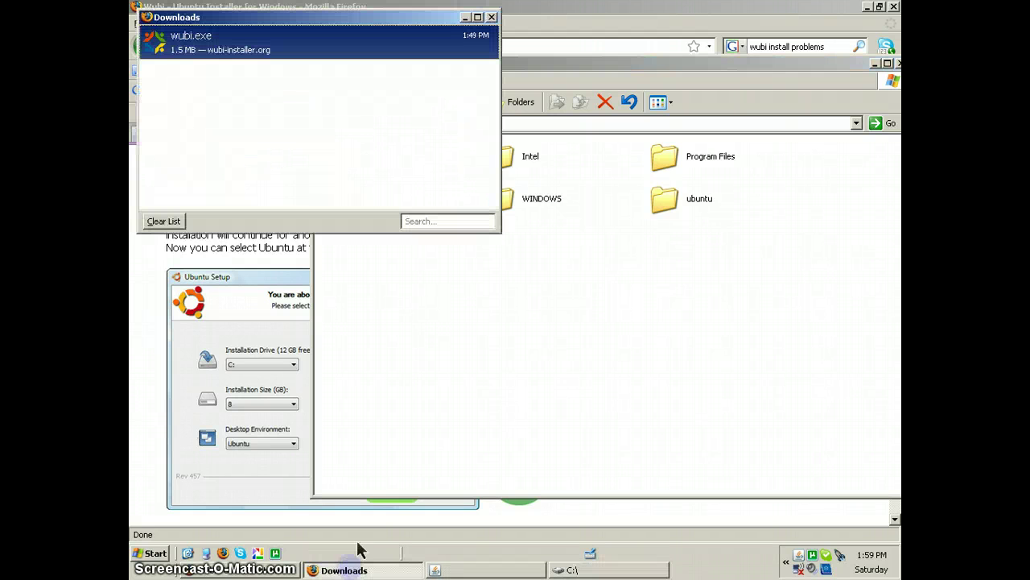
left_click(491, 17)
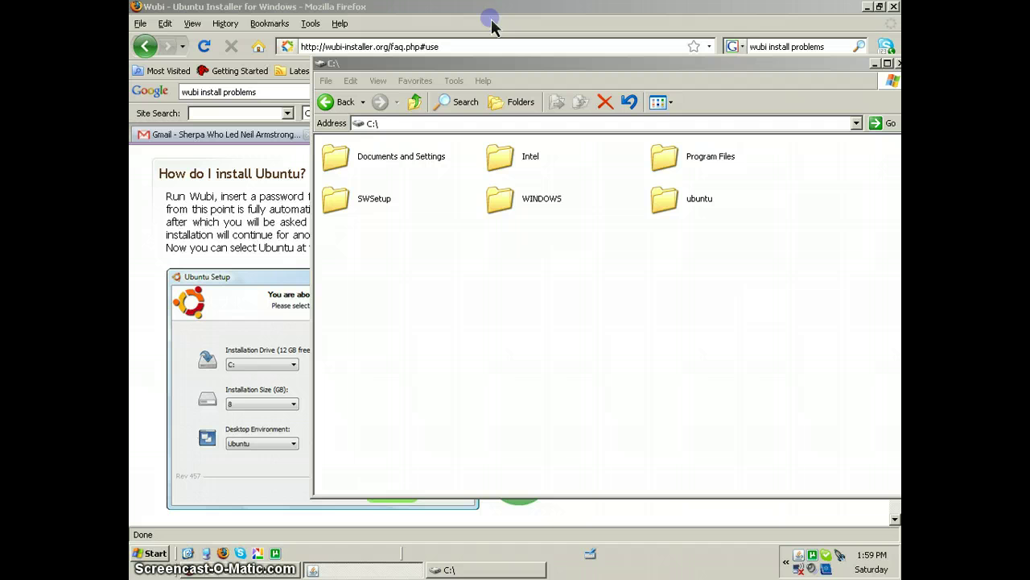
- Return to the Wubi FAQ page in Firefox and review the instructions for installing and uninstalling Ubuntu
left_click(145, 236)
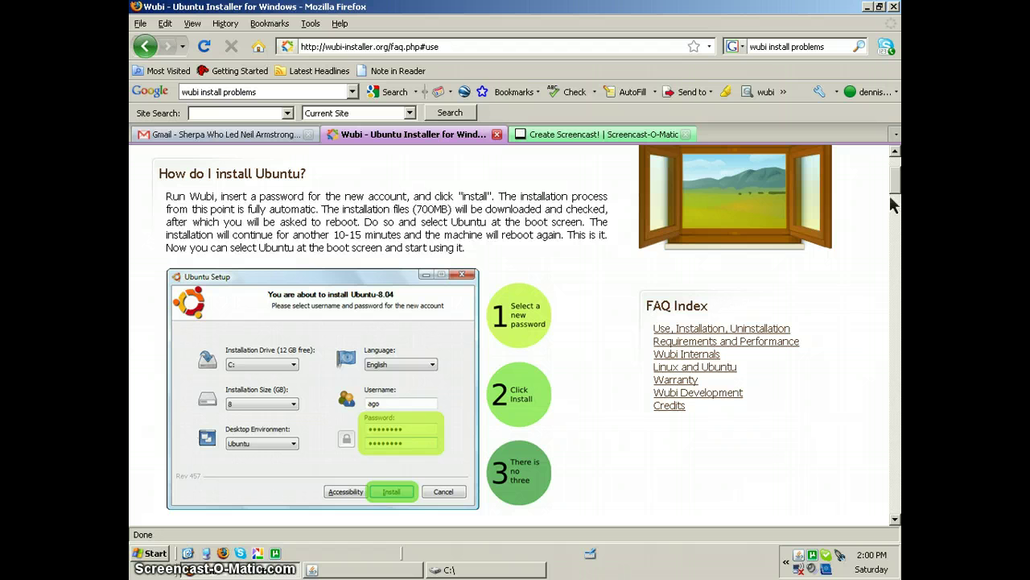
scroll(899, 186, "down", 5)
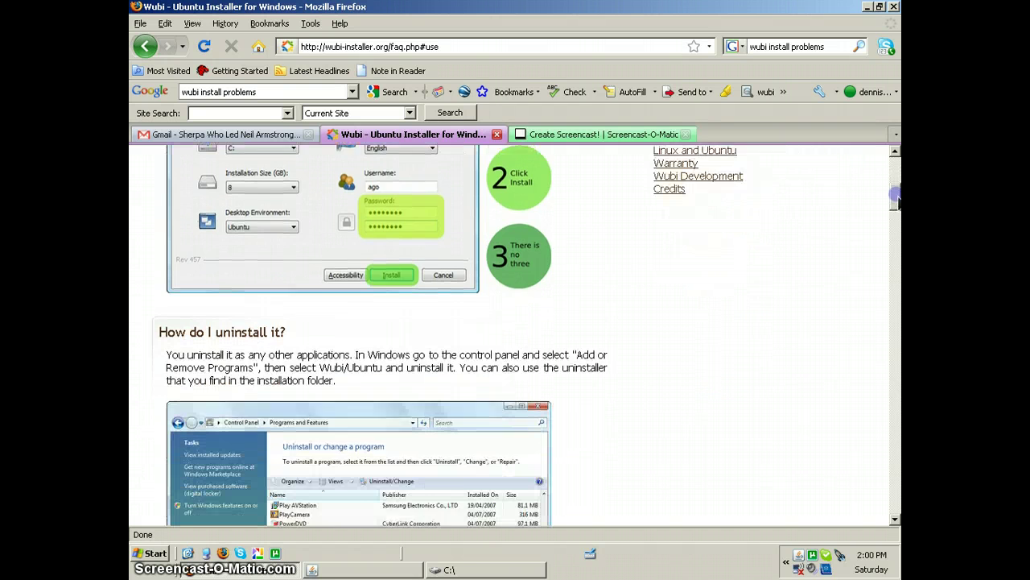
scroll(898, 187, "up", 5)
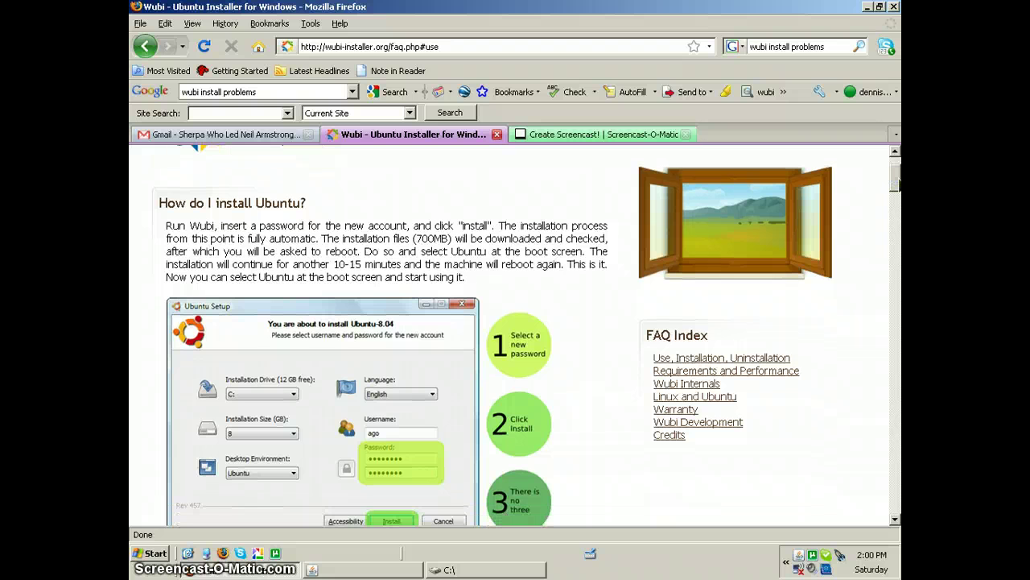
left_click_drag(897, 182, 897, 184)
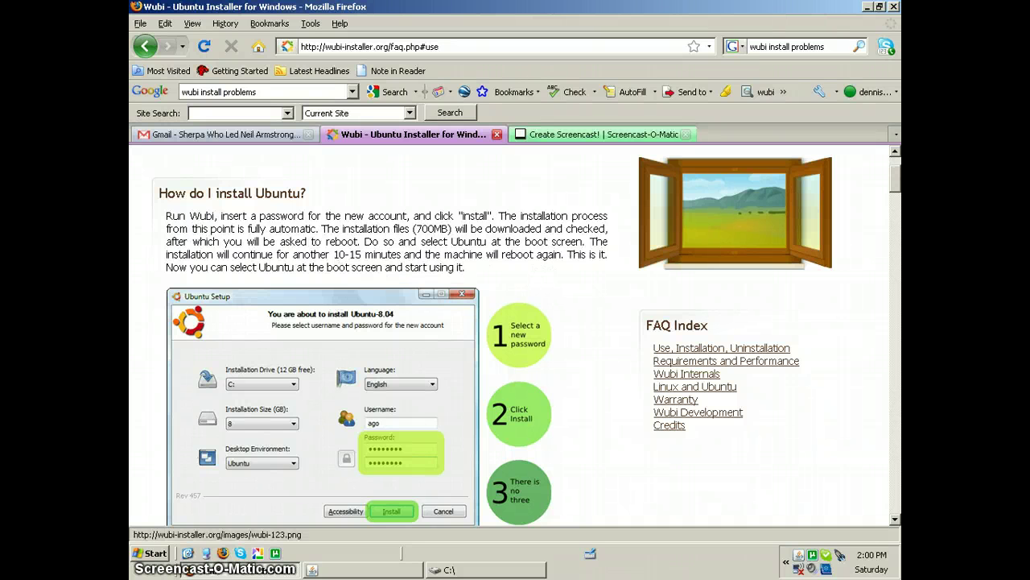
left_click(364, 570)
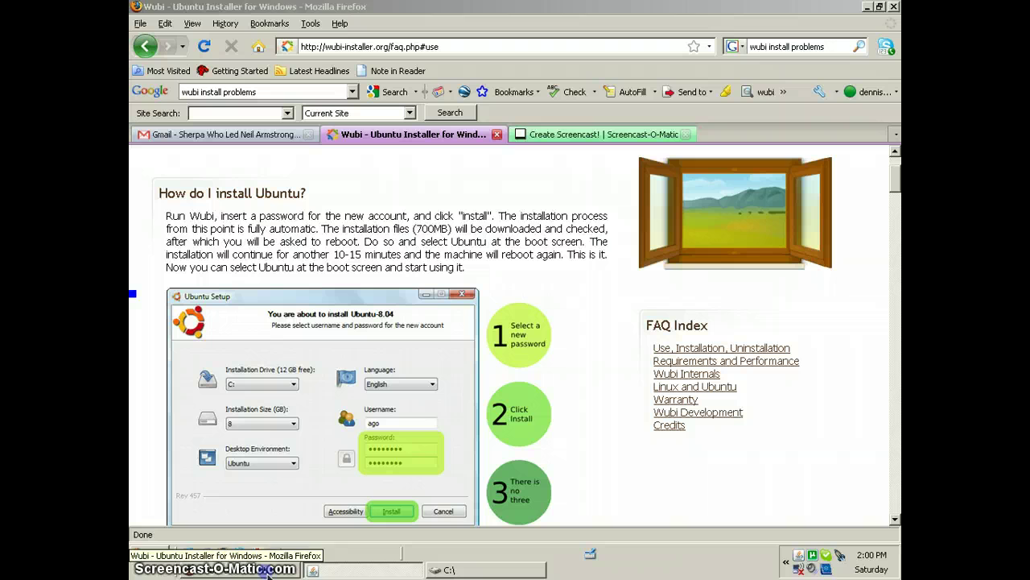
left_click(318, 570)
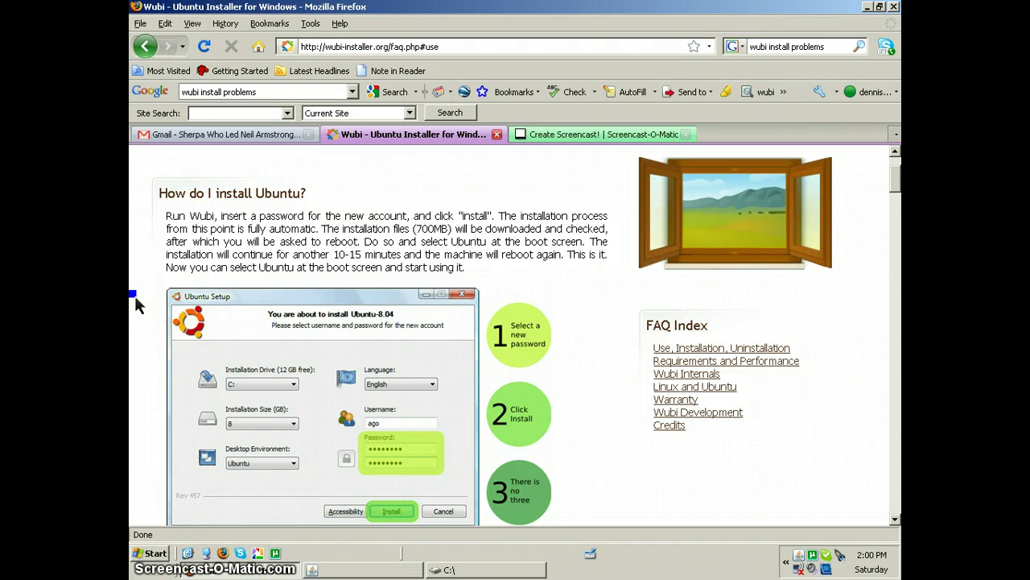